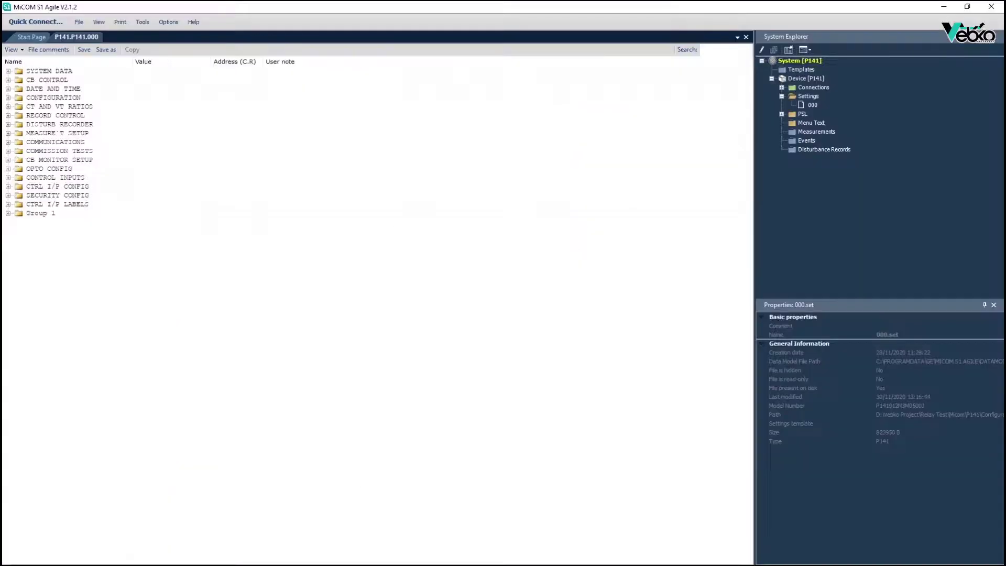
Expand Group 1 Overcurrent and review the I> Char Angle (45 deg) and I>1 Function settings unchanged.
{"action": "double_click", "coordinate": [31, 214]}
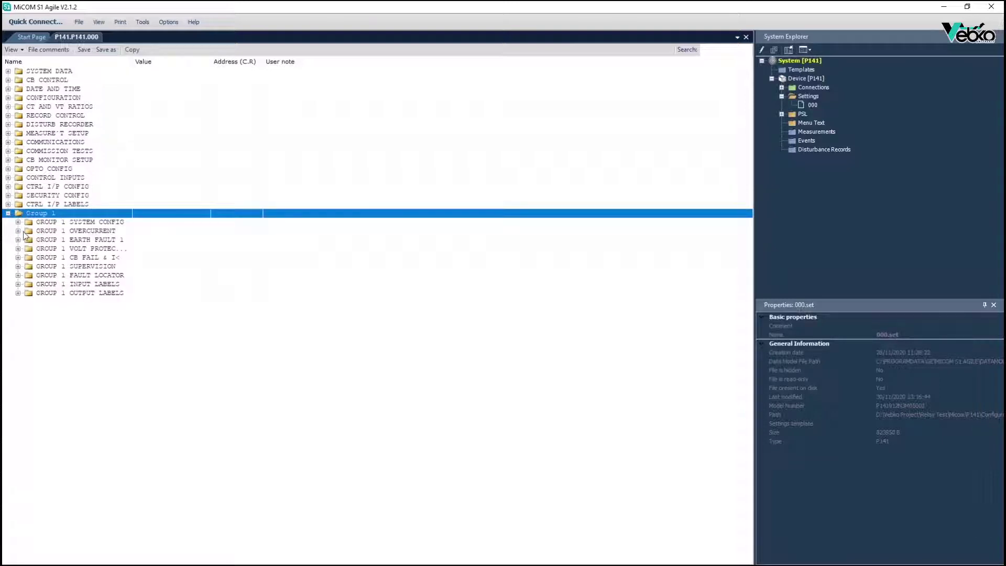
{"action": "double_click", "coordinate": [26, 232]}
{"action": "double_click", "coordinate": [65, 329]}
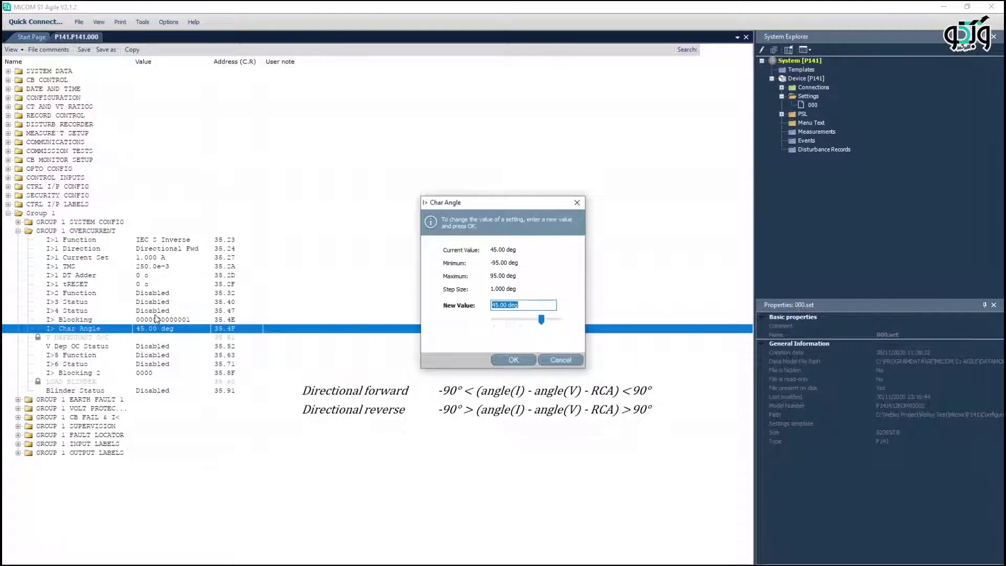
{"action": "key", "text": "Escape"}
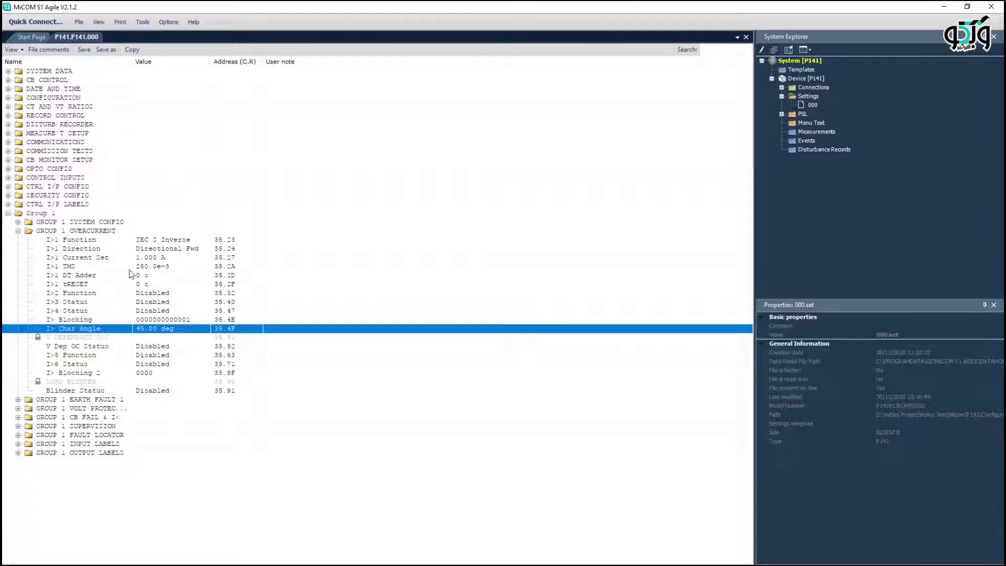
{"action": "left_click", "coordinate": [112, 242]}
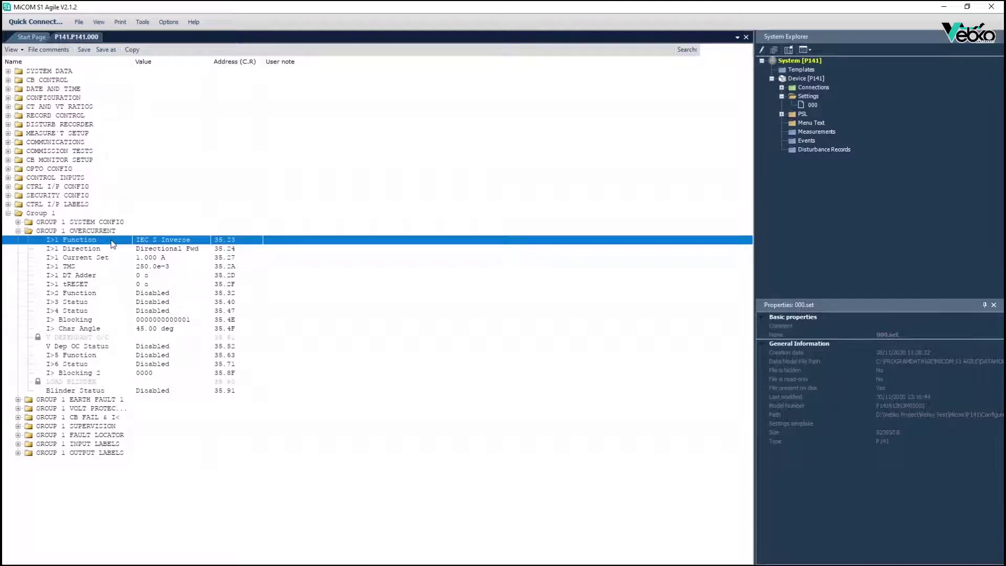
Review I>1 Direction, Current Set, TMS and I>2 Function, then bring up the I> Blocking options.
{"action": "key", "text": "Down"}
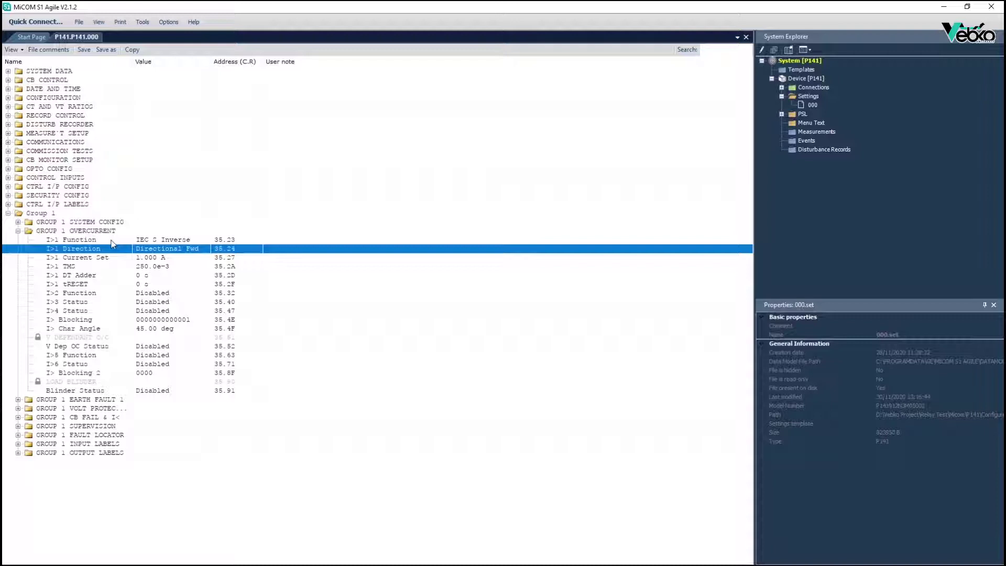
{"action": "key", "text": "Down"}
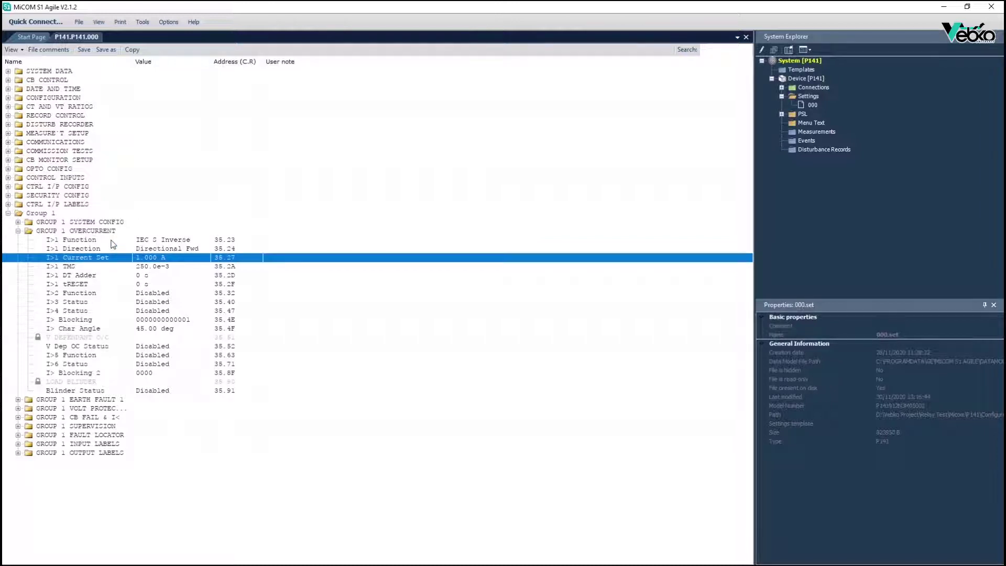
{"action": "key", "text": "Down"}
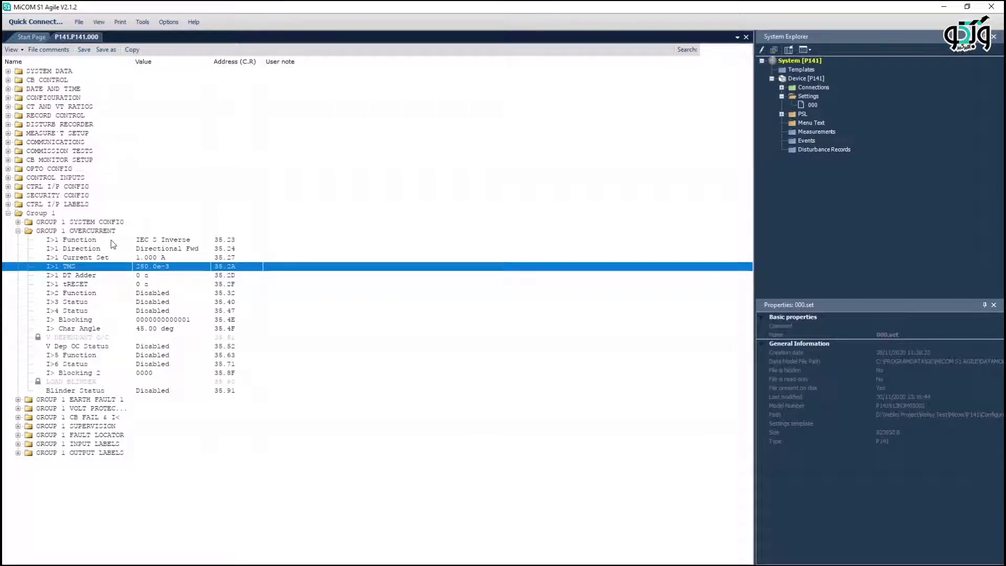
{"action": "double_click", "coordinate": [108, 294]}
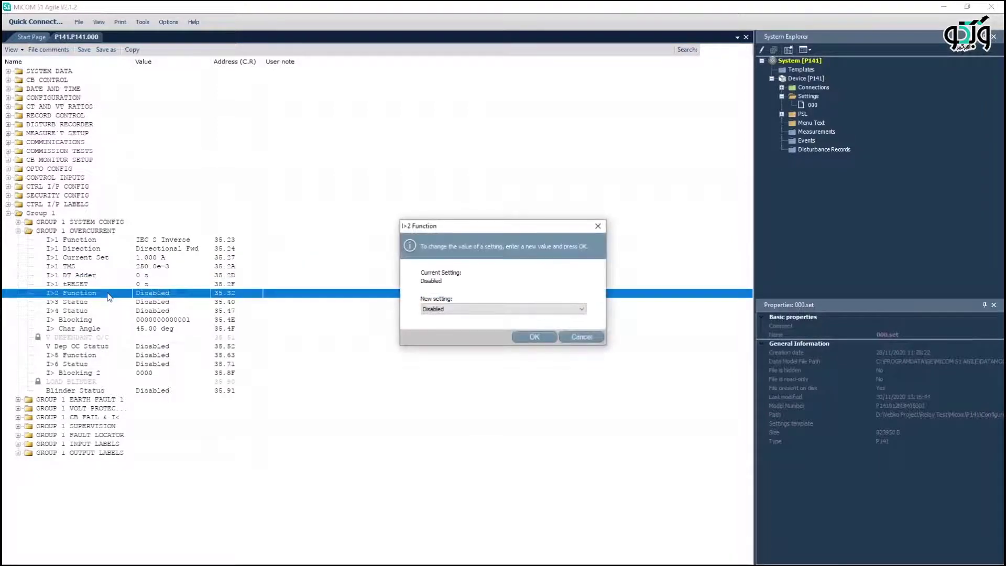
{"action": "key", "text": "Escape"}
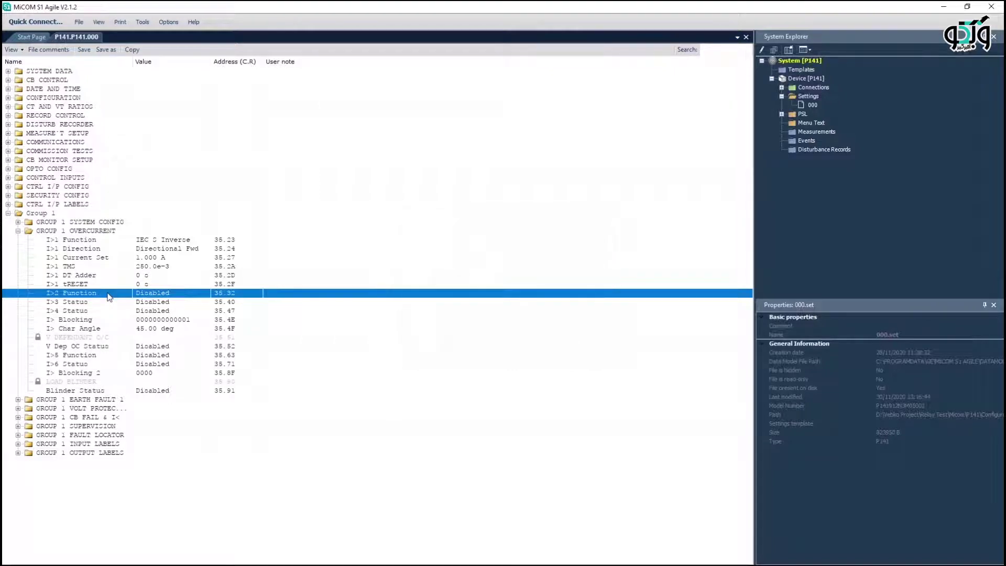
{"action": "double_click", "coordinate": [108, 322]}
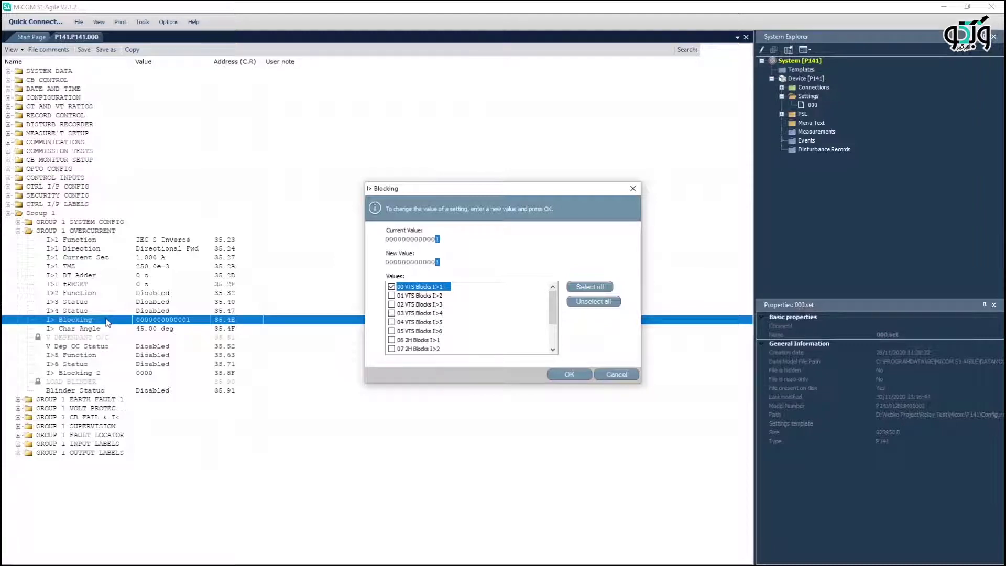
Review I> Blocking, Char Angle and I>1 Direction without changes, keeping Directional Fwd.
{"action": "key", "text": "Escape"}
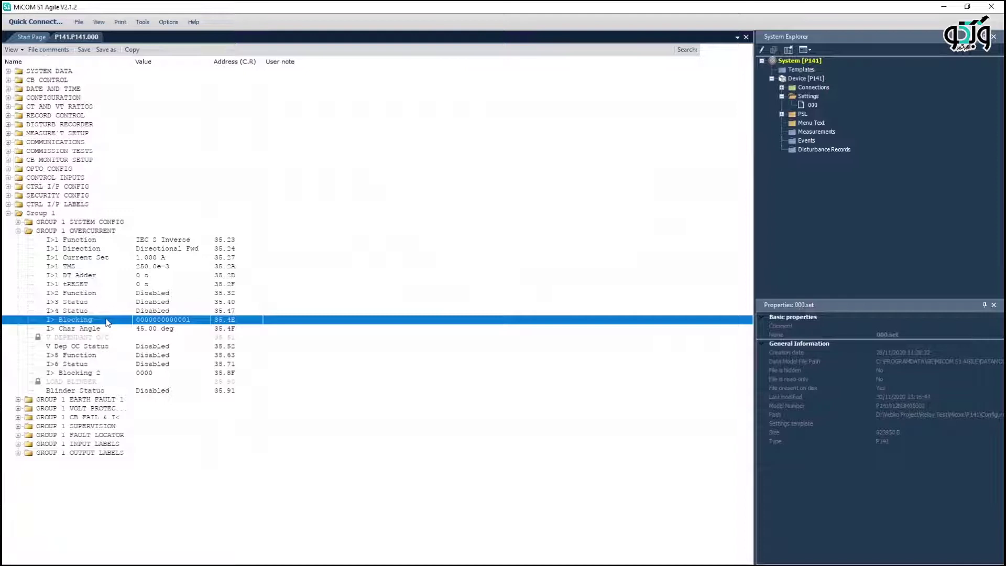
{"action": "double_click", "coordinate": [106, 330]}
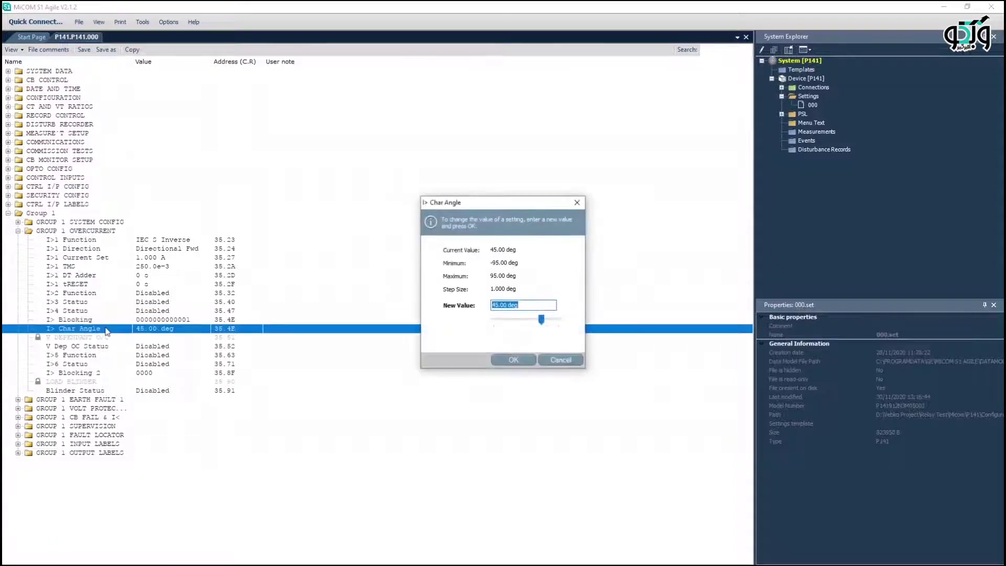
{"action": "key", "text": "Escape"}
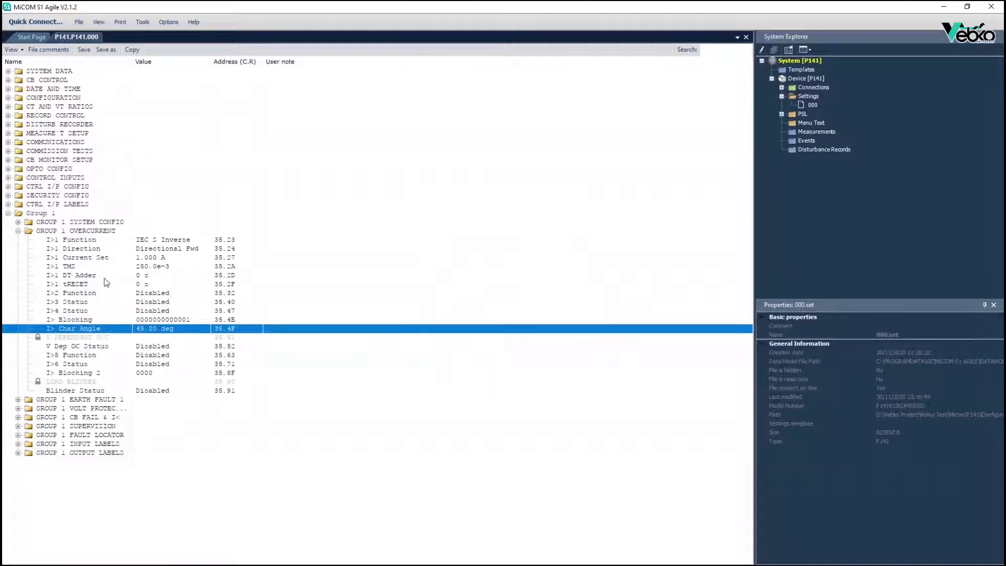
{"action": "double_click", "coordinate": [104, 250]}
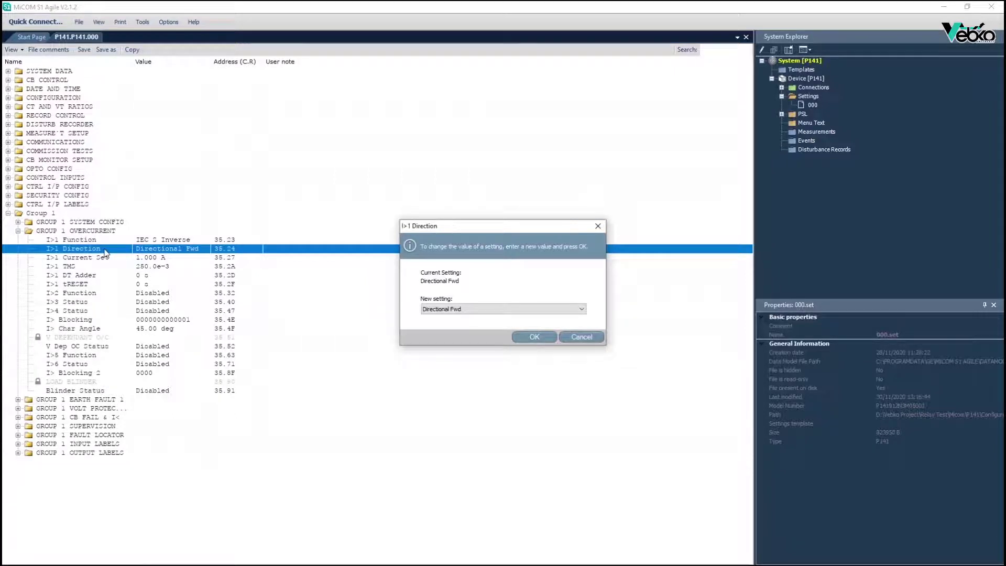
{"action": "key", "text": "Escape"}
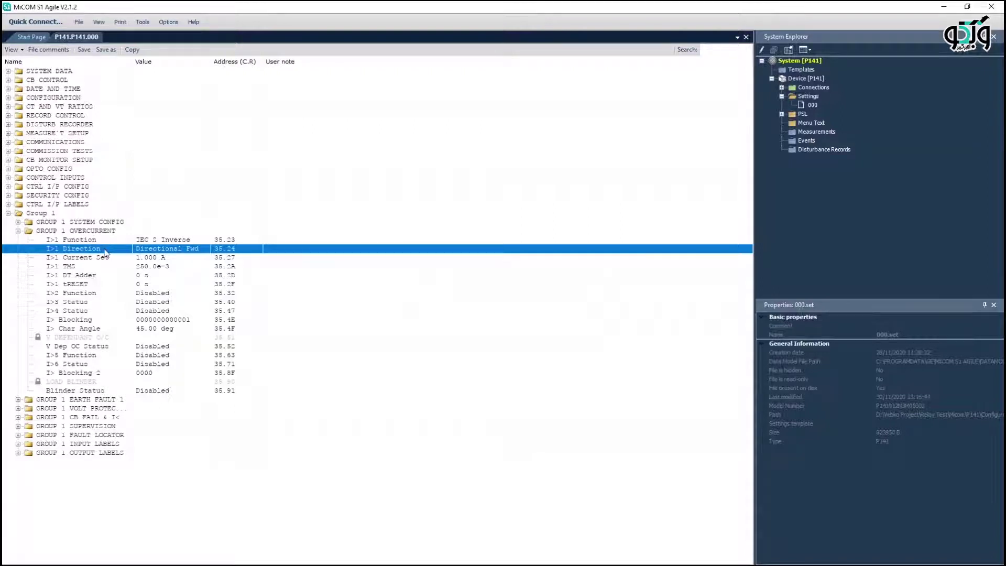
{"action": "double_click", "coordinate": [104, 251]}
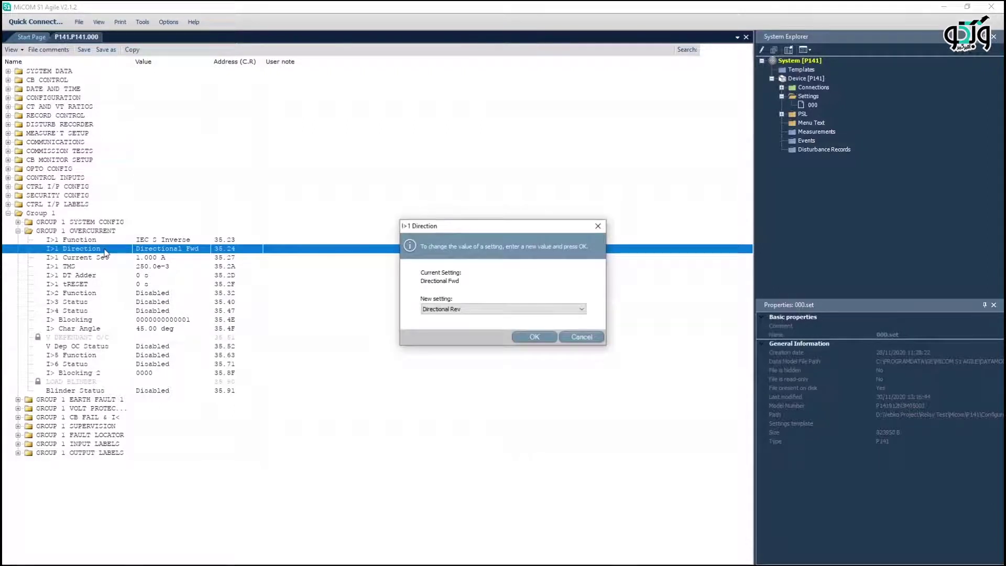
{"action": "key", "text": "Escape"}
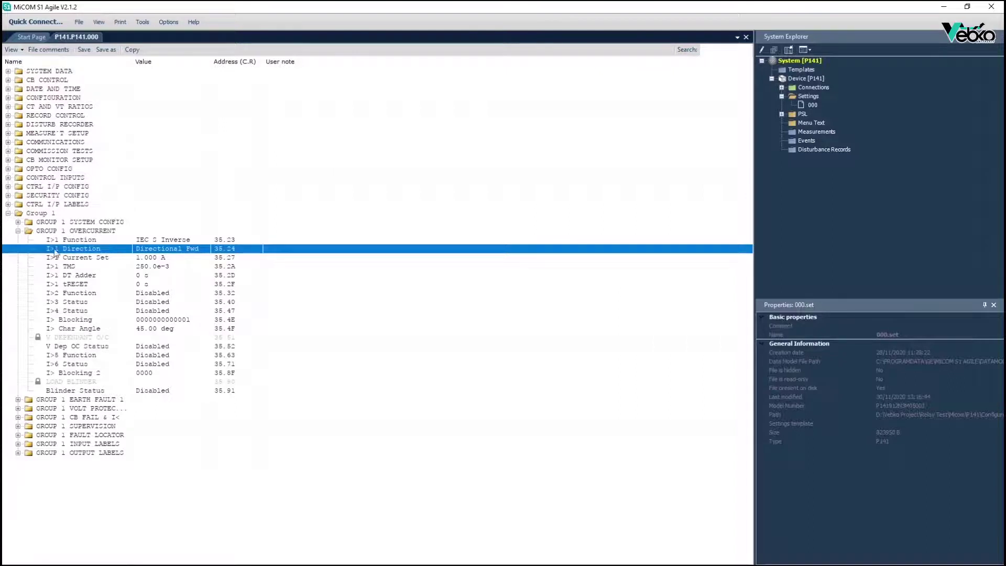
{"action": "left_click", "coordinate": [76, 348]}
{"action": "double_click", "coordinate": [75, 347]}
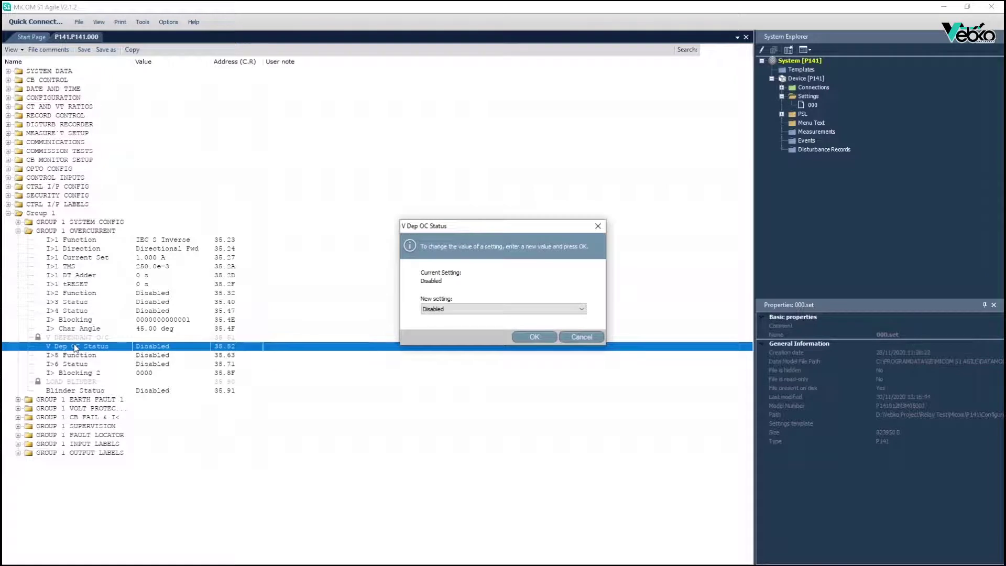
{"action": "key", "text": "Down"}
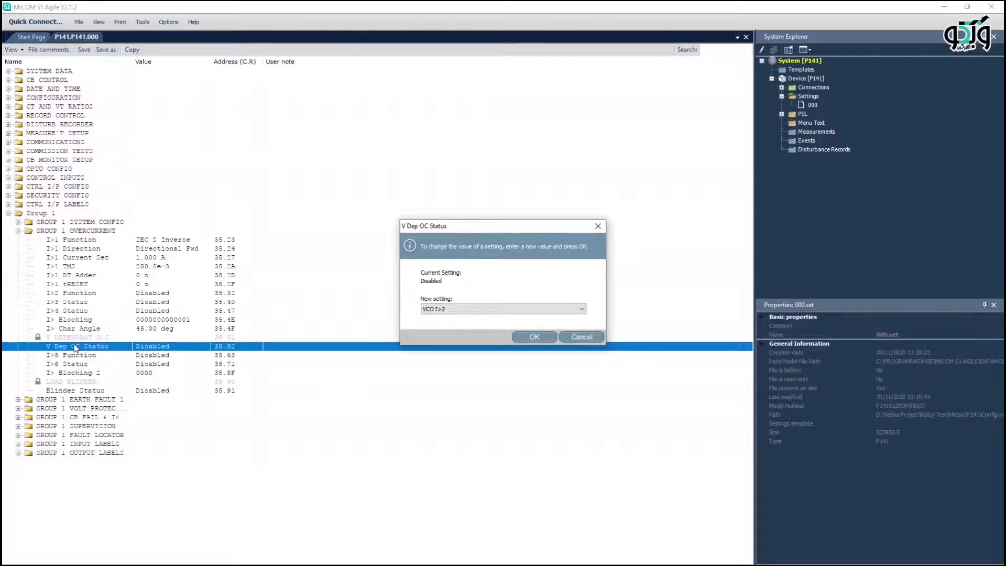
{"action": "key", "text": "Down"}
{"action": "key", "text": "Down"}
{"action": "key", "text": "Down"}
{"action": "key", "text": "Return"}
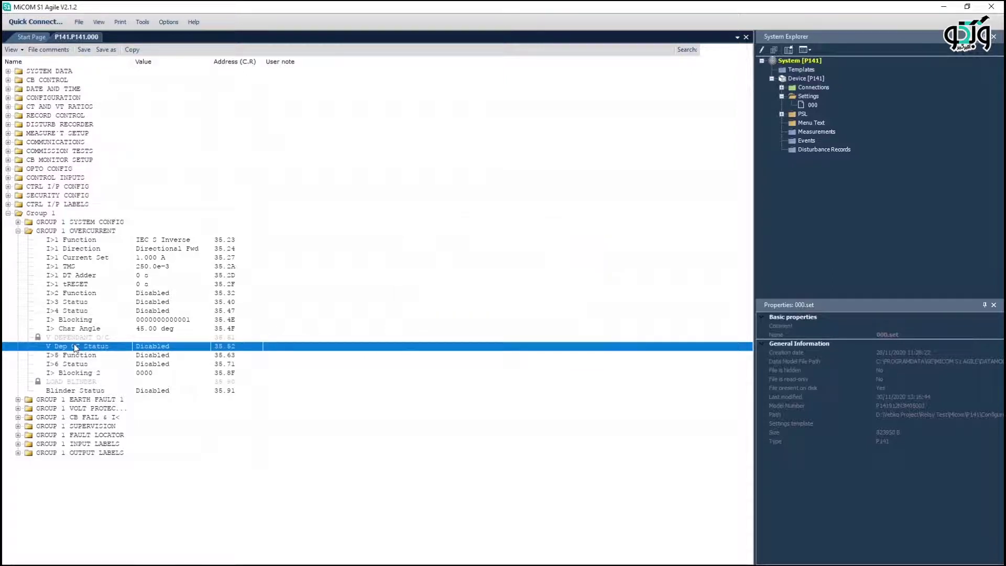
{"action": "double_click", "coordinate": [81, 250]}
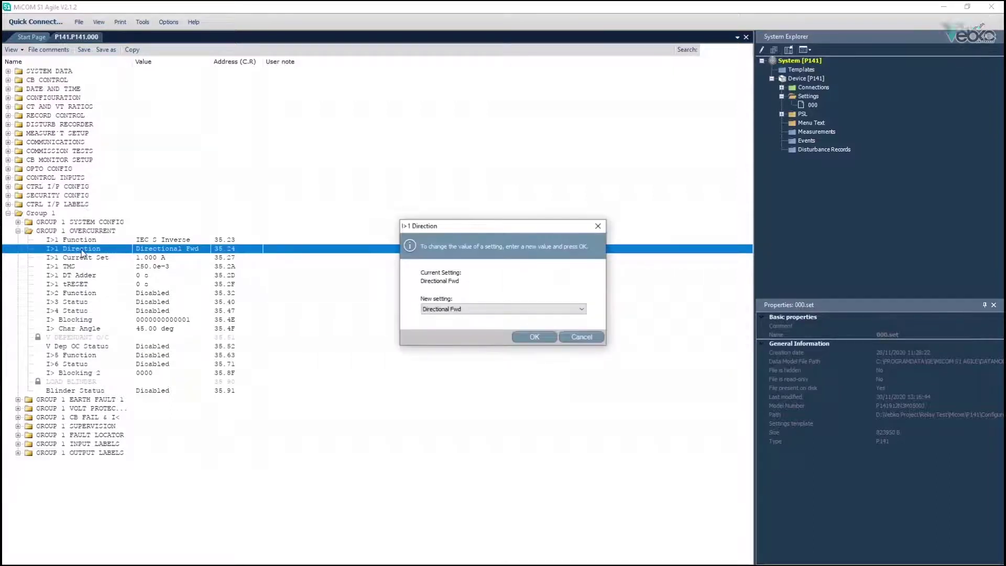
{"action": "key", "text": "Down"}
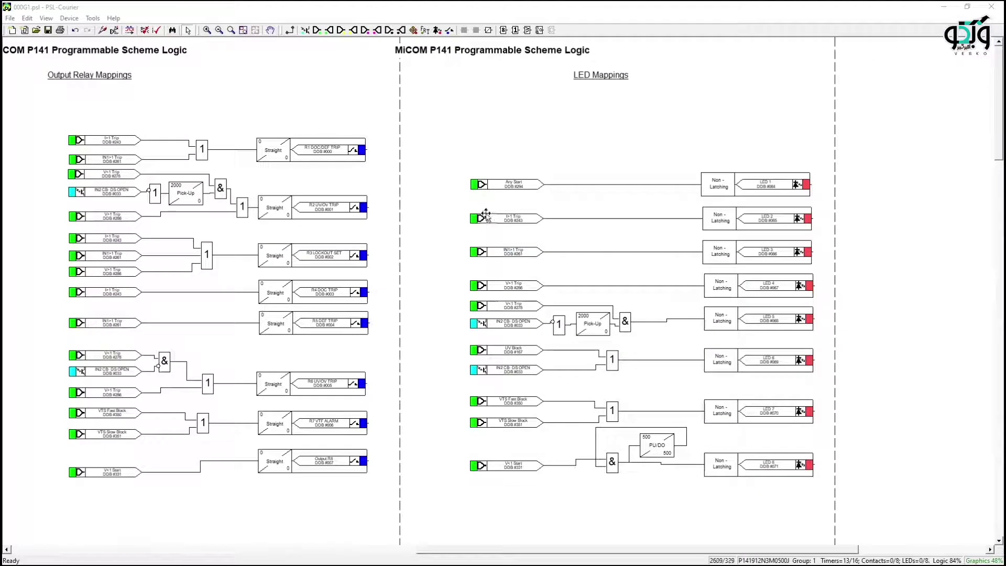
Inspect the I>1 Trip signal mappings and the first output relay's straight-through contact conditioner.
{"action": "left_click", "coordinate": [492, 218]}
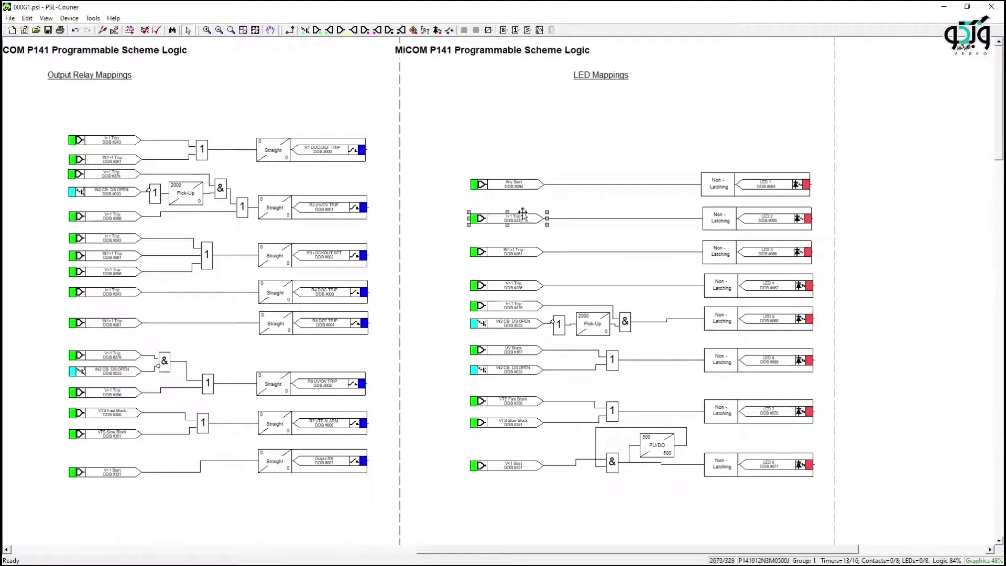
{"action": "left_click", "coordinate": [117, 145]}
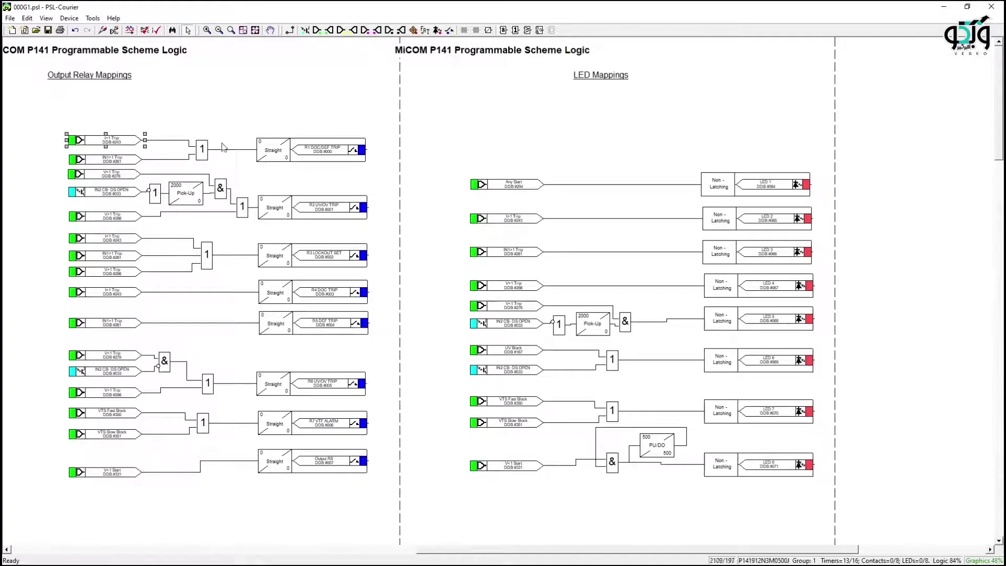
{"action": "left_click", "coordinate": [281, 145]}
{"action": "double_click", "coordinate": [281, 145]}
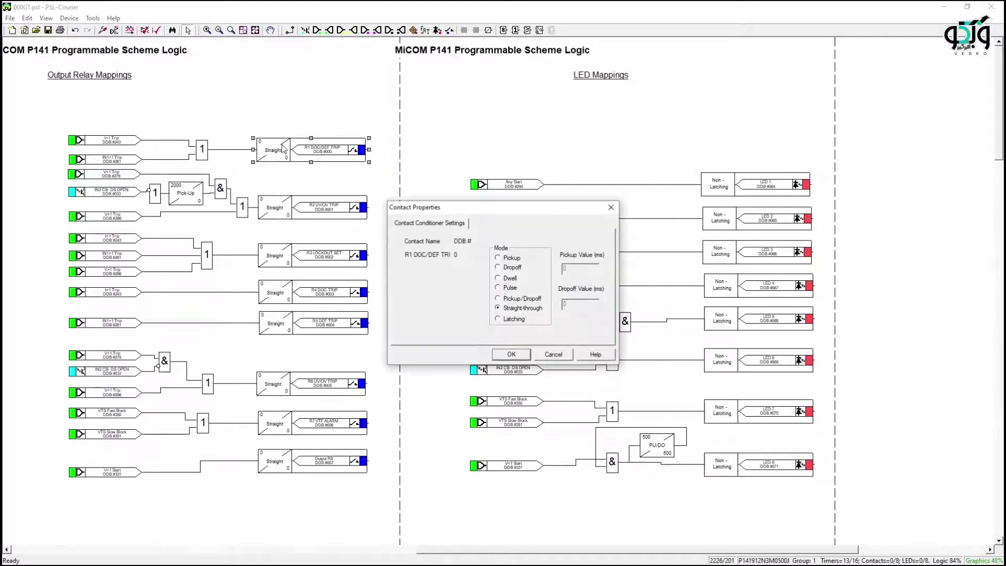
{"action": "key", "text": "Escape"}
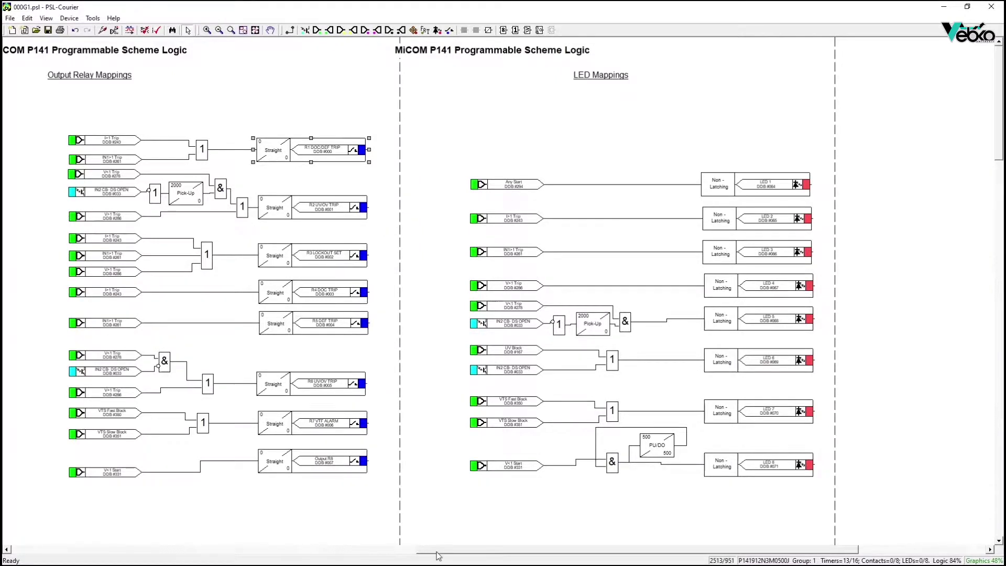
{"action": "left_click_drag", "start_coordinate": [439, 549], "coordinate": [117, 555]}
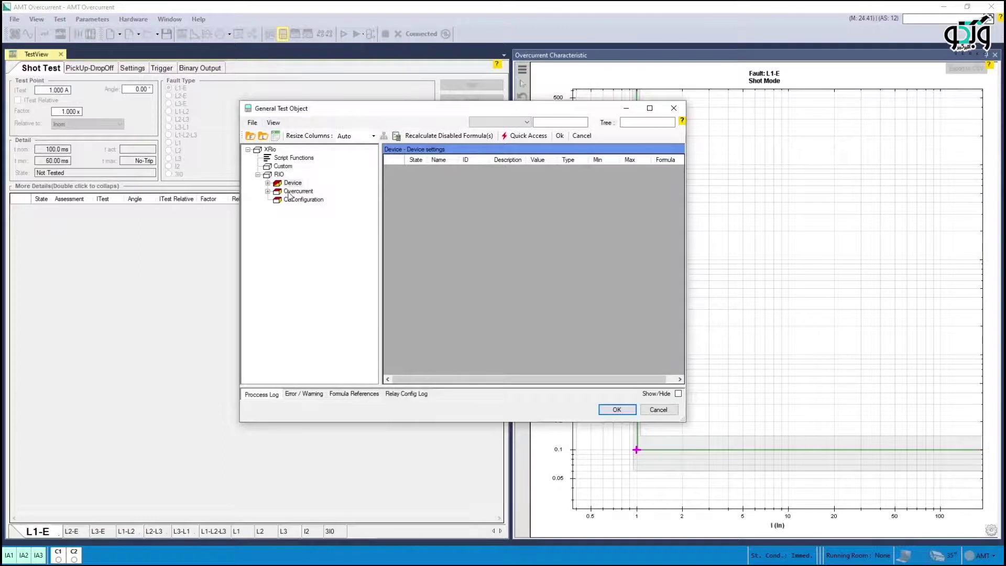
Bring up the Overcurrent Protection Parameters of the test object's Overcurrent function block.
{"action": "left_click", "coordinate": [298, 191]}
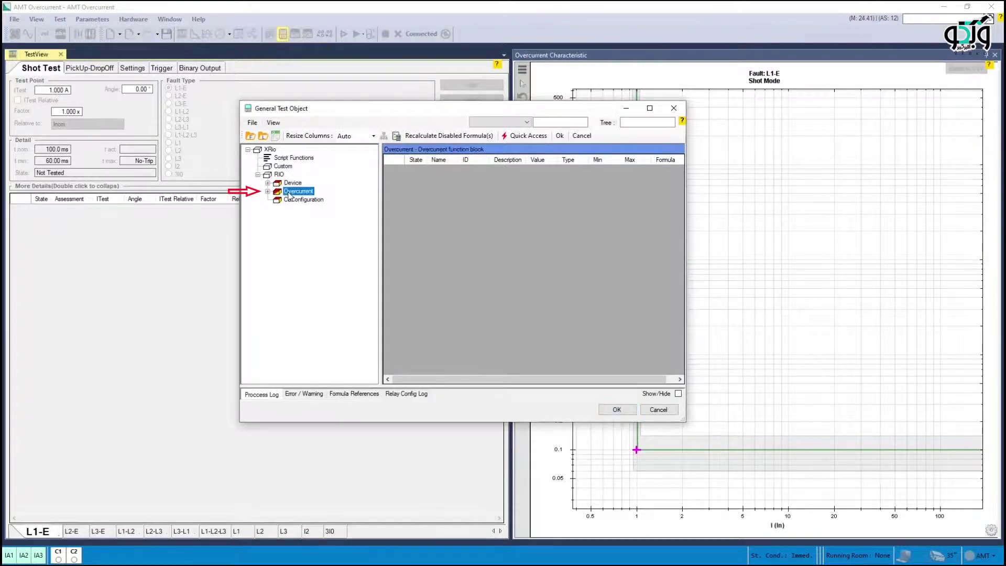
{"action": "double_click", "coordinate": [289, 195]}
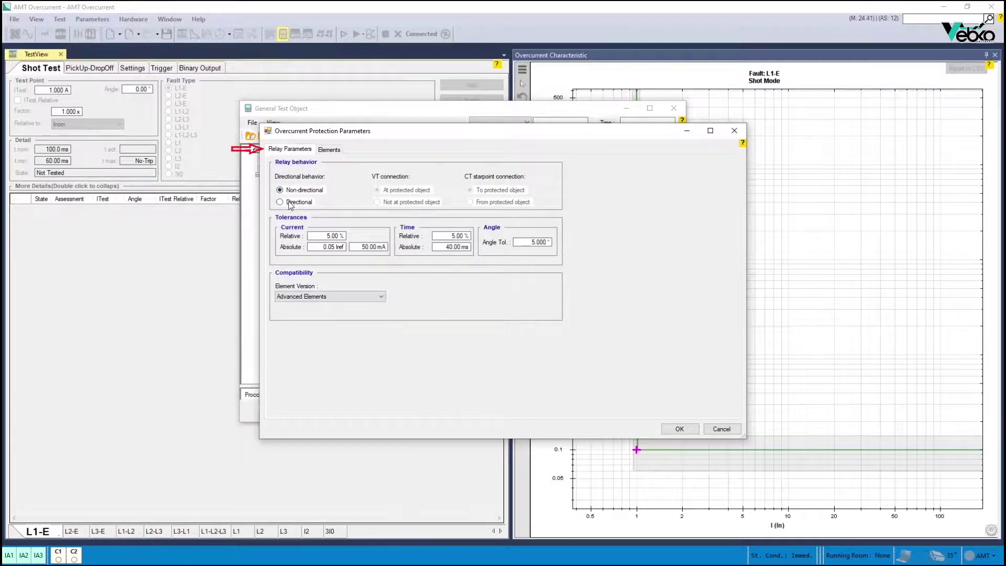
Make the relay directional and give the phase element the name DOC with IEC Normal Inverse characteristic.
{"action": "left_click", "coordinate": [292, 203]}
{"action": "left_click", "coordinate": [329, 149]}
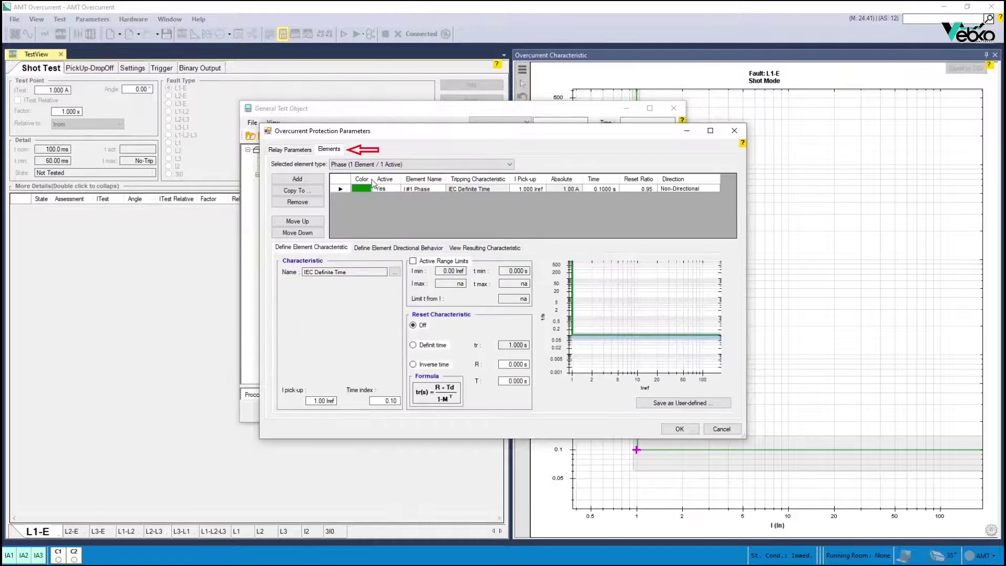
{"action": "double_click", "coordinate": [415, 189]}
{"action": "type", "text": "DOC"}
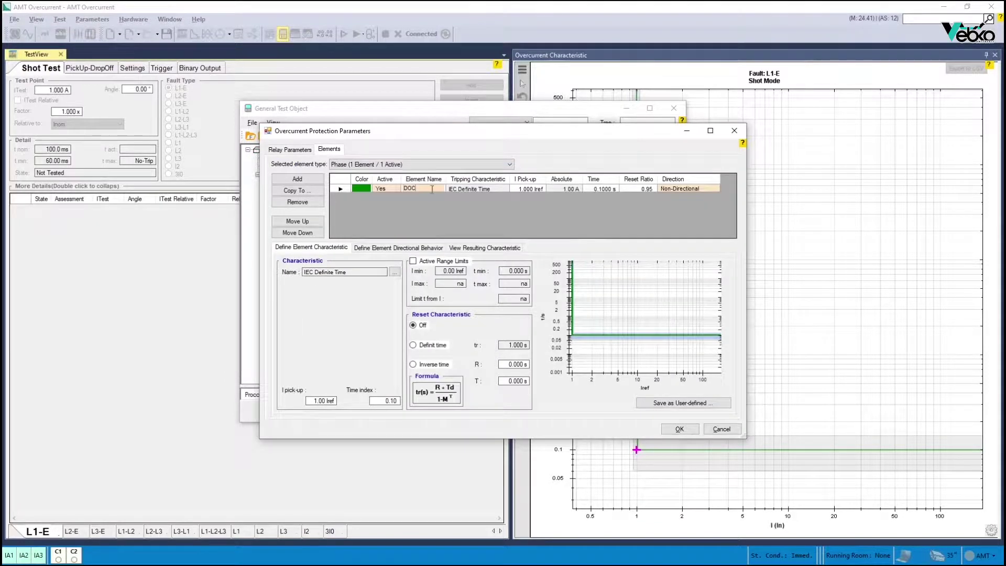
{"action": "double_click", "coordinate": [468, 188]}
{"action": "left_click", "coordinate": [314, 220]}
{"action": "left_click", "coordinate": [674, 427]}
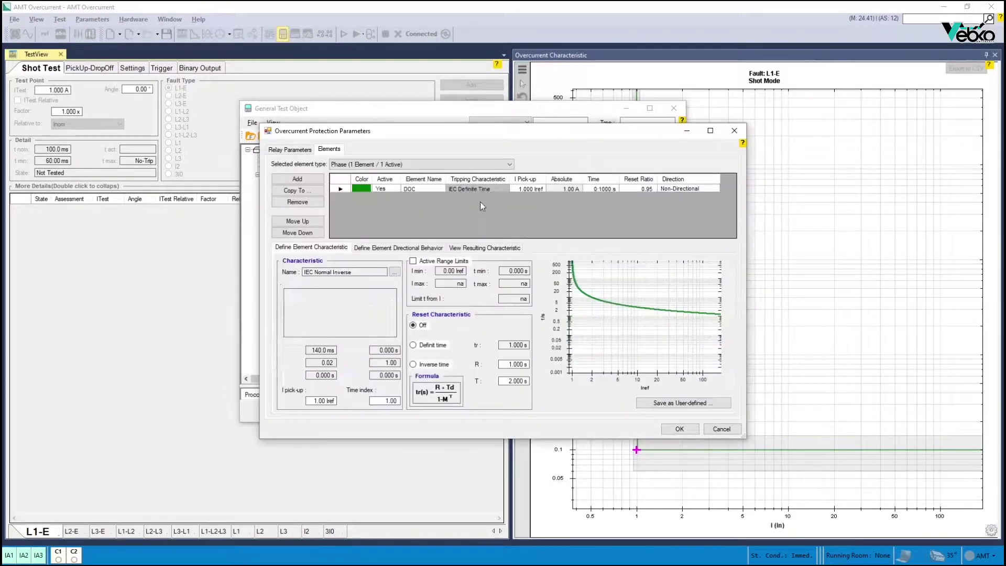
Set the DOC element's time index to 0.25 and its direction to Forward.
{"action": "double_click", "coordinate": [601, 189]}
{"action": "type", "text": "0.25"}
{"action": "key", "text": "Return"}
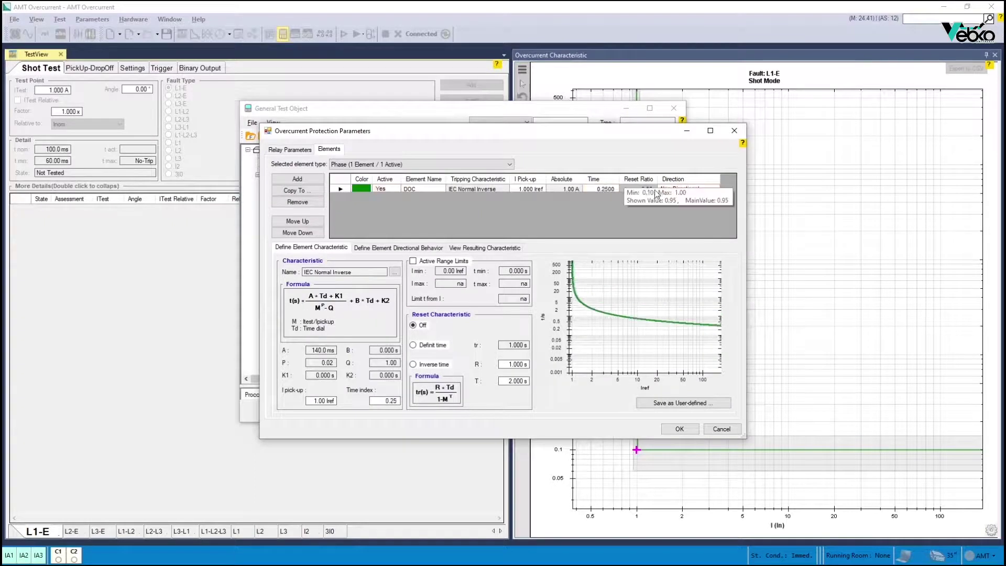
{"action": "double_click", "coordinate": [675, 189]}
{"action": "left_click", "coordinate": [672, 208]}
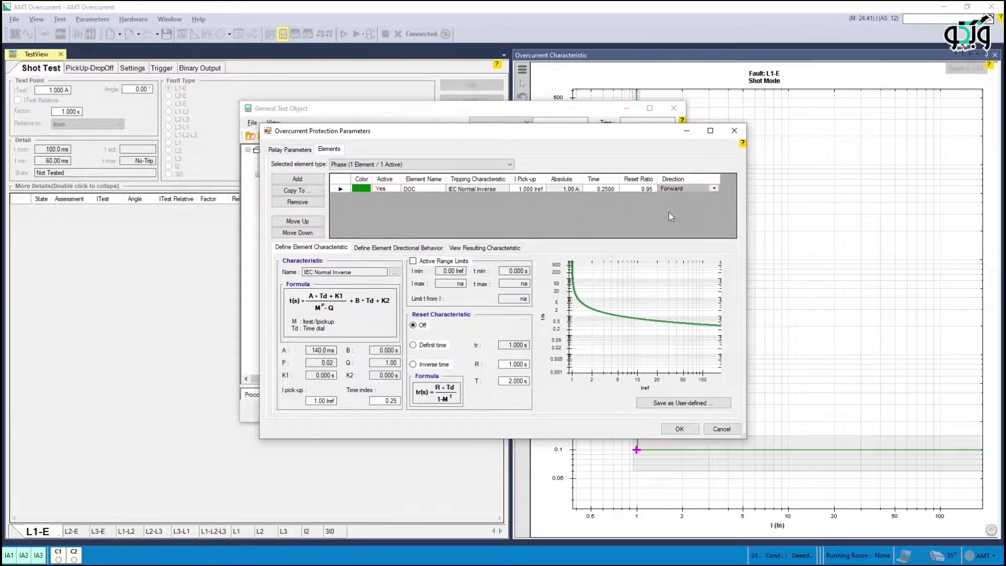
Set the DOC maximum torque angle to -45° and accept the protection and test object parameters.
{"action": "left_click", "coordinate": [425, 247]}
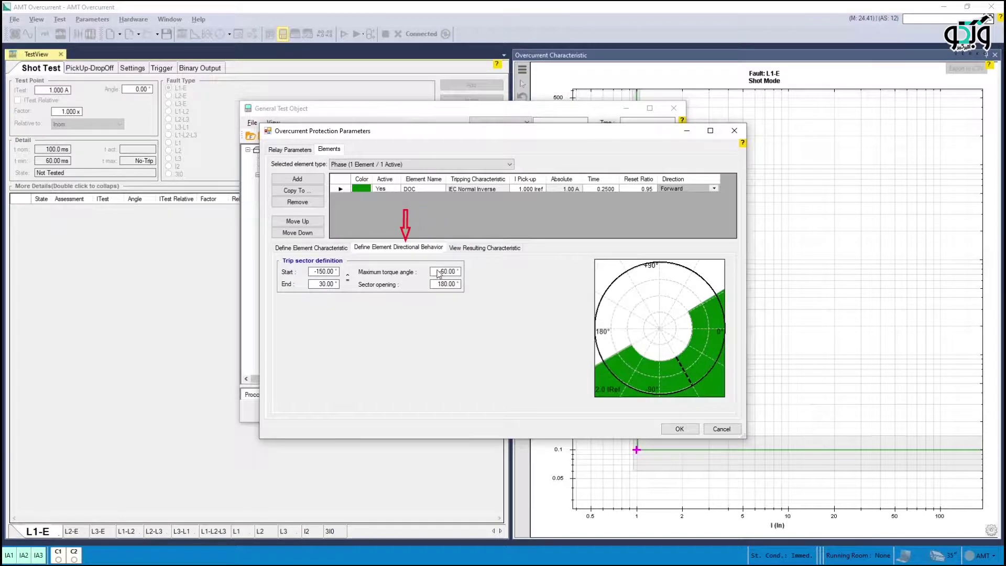
{"action": "double_click", "coordinate": [439, 272]}
{"action": "type", "text": "45"}
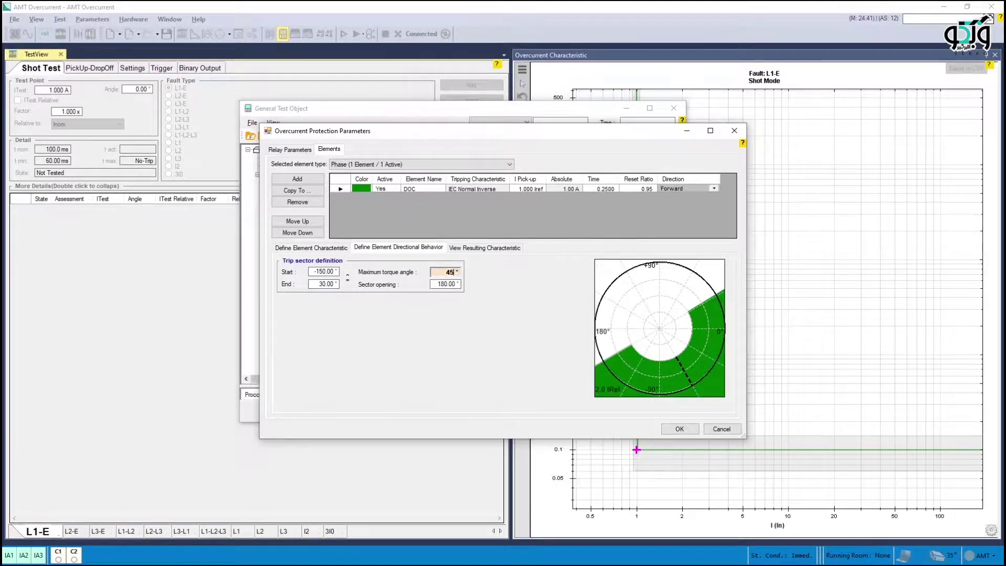
{"action": "type", "text": "-90"}
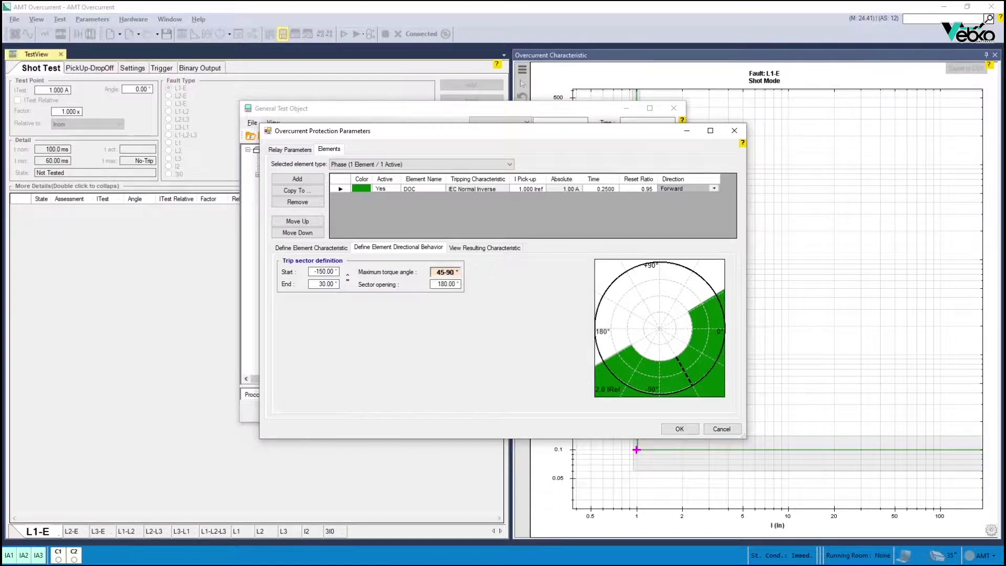
{"action": "key", "text": "Return"}
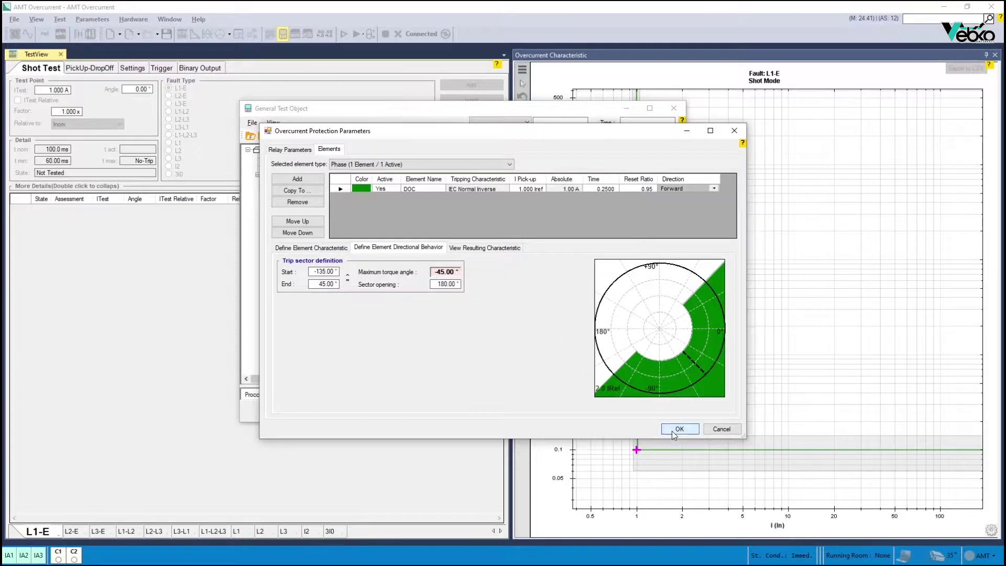
{"action": "left_click", "coordinate": [680, 429]}
{"action": "left_click", "coordinate": [617, 409]}
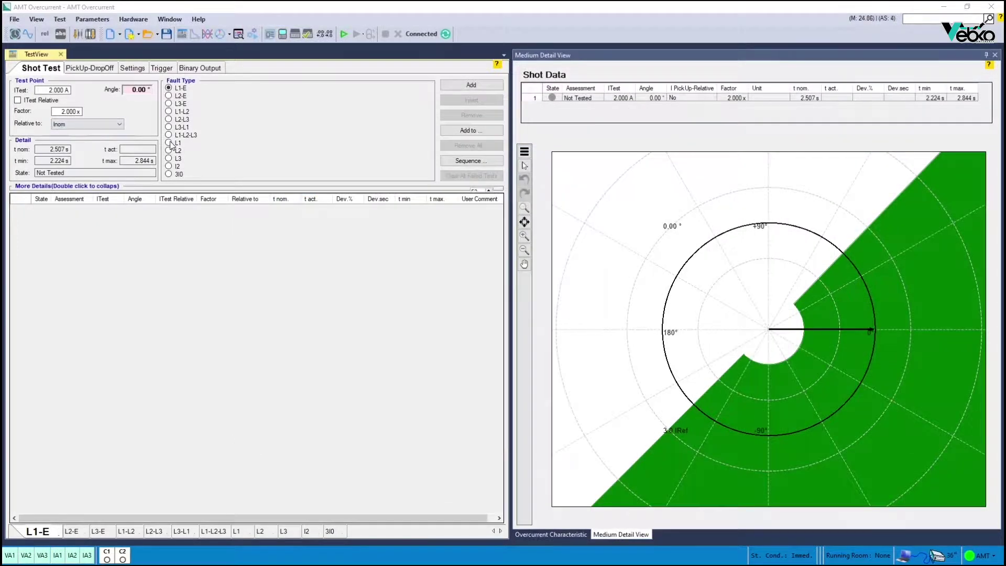
Add an L1 shot relative to DOC at 2 A and -45°.
{"action": "left_click", "coordinate": [79, 125]}
{"action": "left_click", "coordinate": [78, 142]}
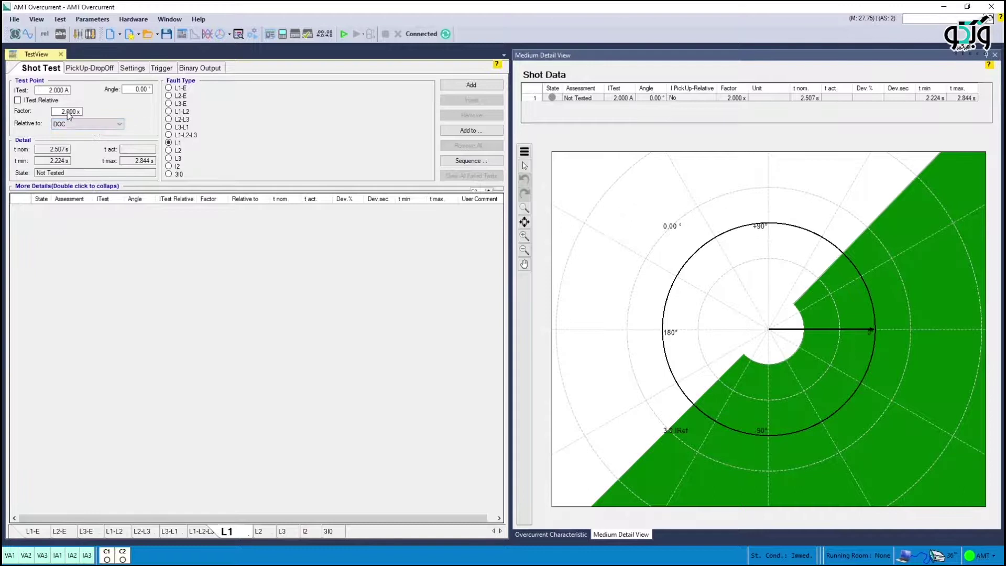
{"action": "left_click", "coordinate": [132, 91]}
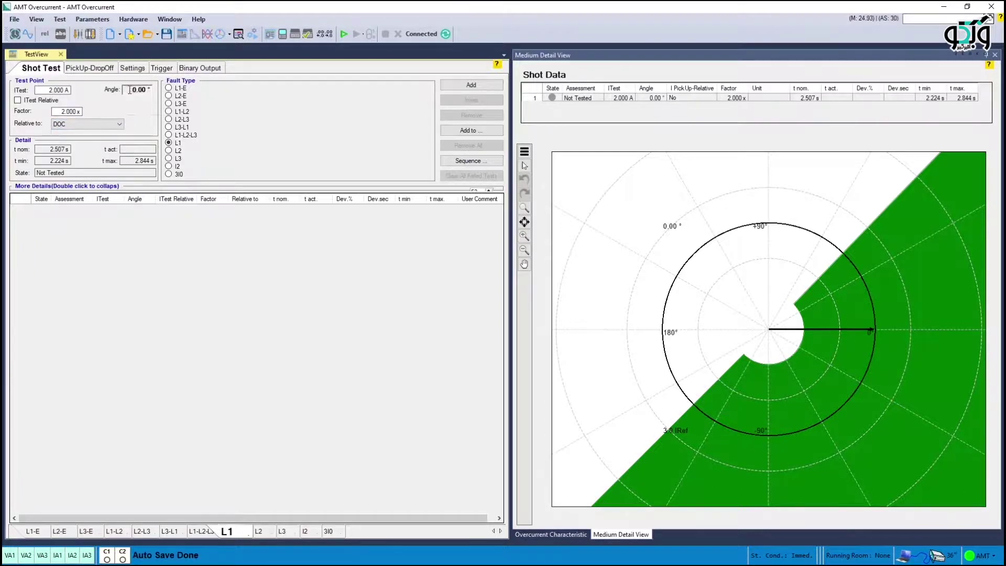
{"action": "type", "text": "-45"}
{"action": "key", "text": "Return"}
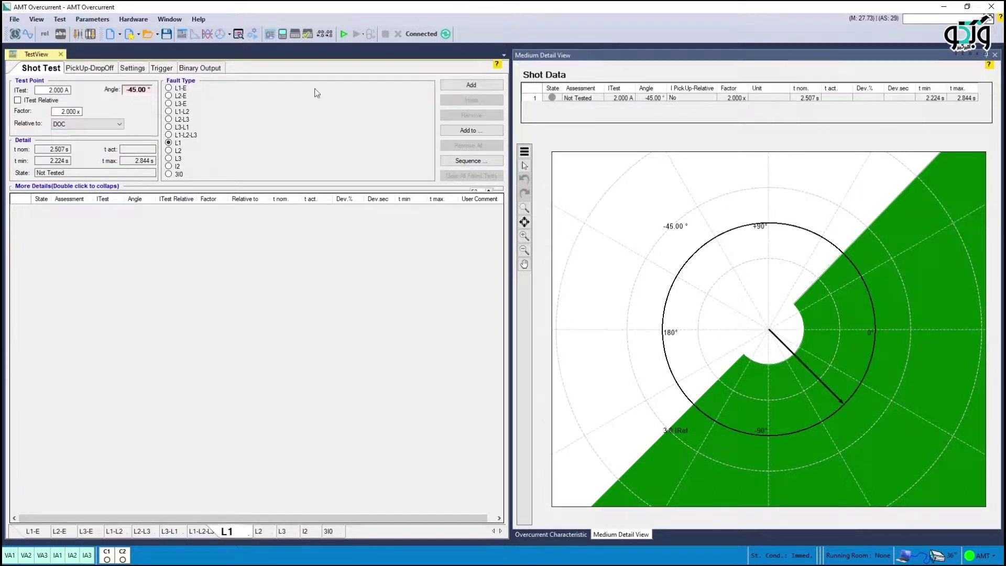
{"action": "left_click", "coordinate": [467, 87]}
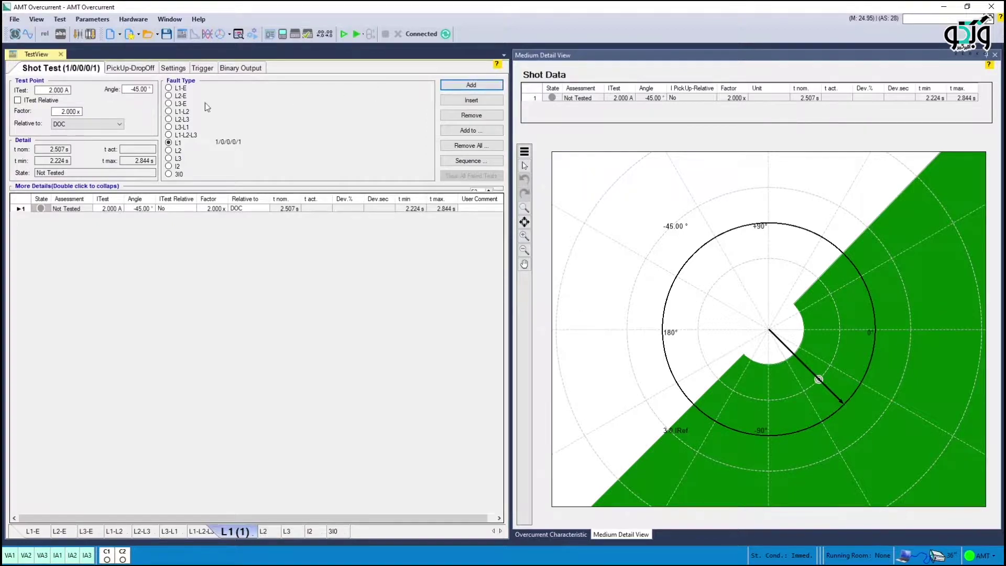
Add two more shots with factor 4: 4 A at -45° and 4 A at 135°.
{"action": "left_click", "coordinate": [68, 112]}
{"action": "type", "text": "4"}
{"action": "key", "text": "Return"}
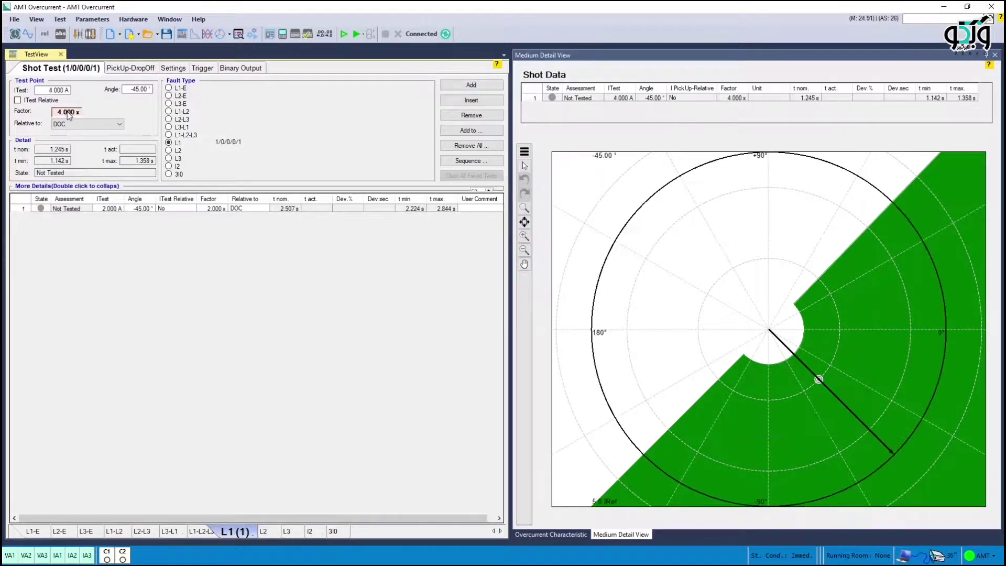
{"action": "left_click", "coordinate": [453, 88]}
{"action": "double_click", "coordinate": [136, 91]}
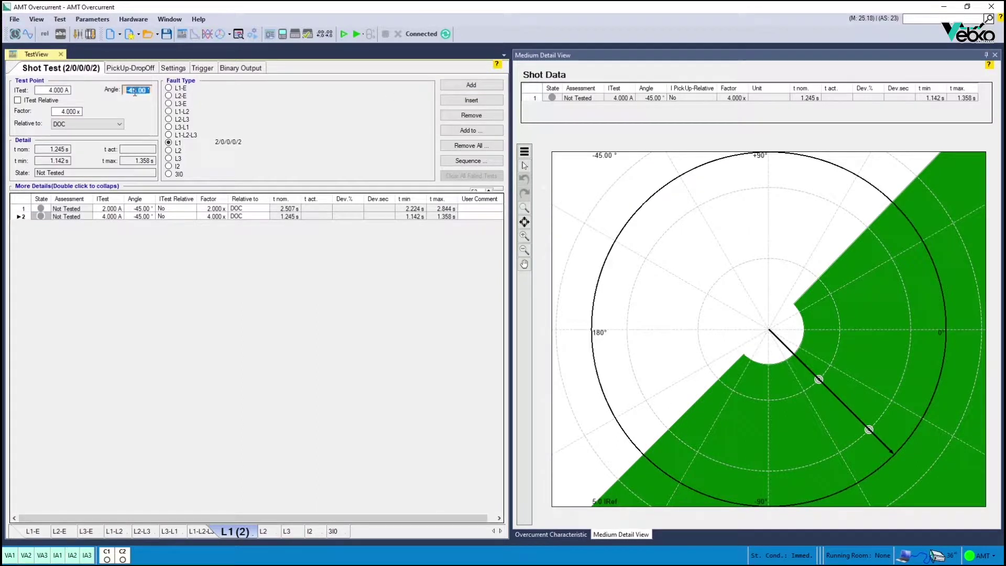
{"action": "type", "text": "135"}
{"action": "key", "text": "Return"}
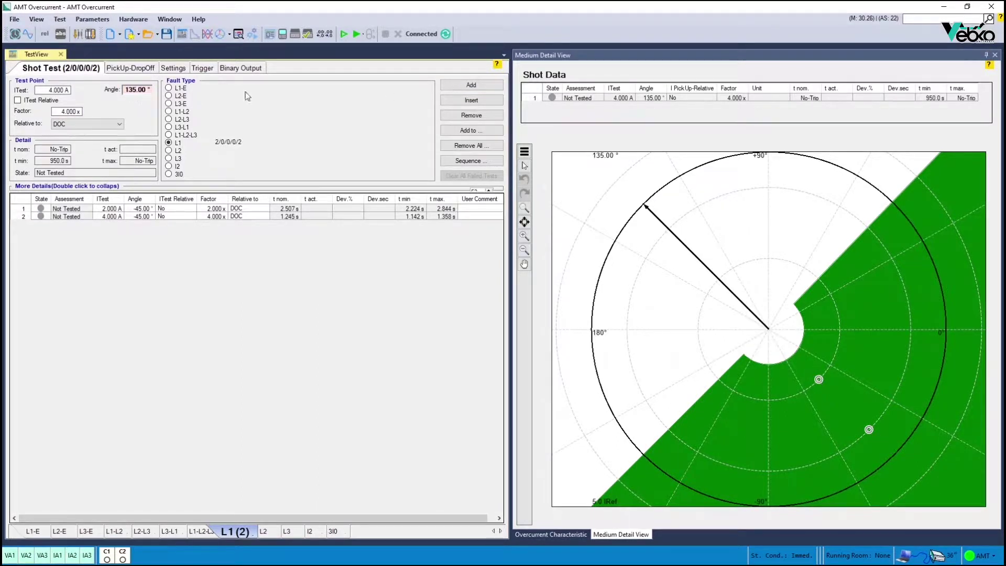
{"action": "key", "text": "Return"}
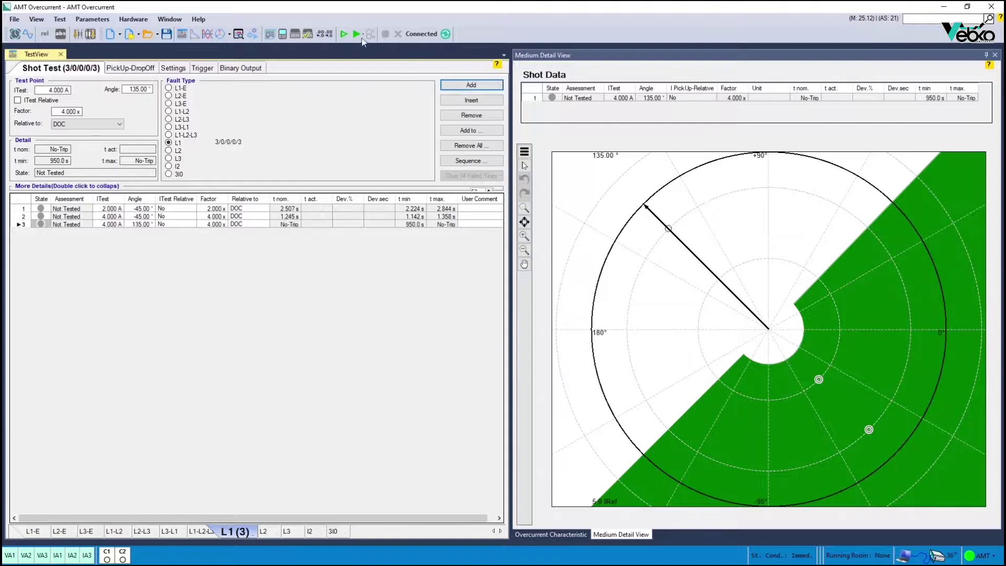
Run the three shot tests with Start/Continue.
{"action": "left_click", "coordinate": [359, 35]}
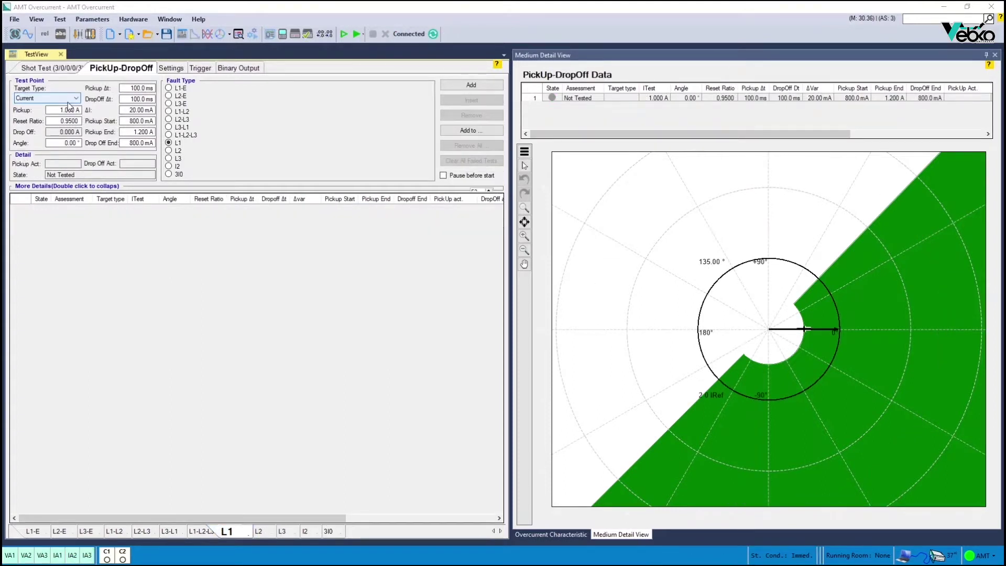
Add a pickup-dropoff test at -45° with 1 s pickup and 1 s dropoff time steps.
{"action": "double_click", "coordinate": [70, 110]}
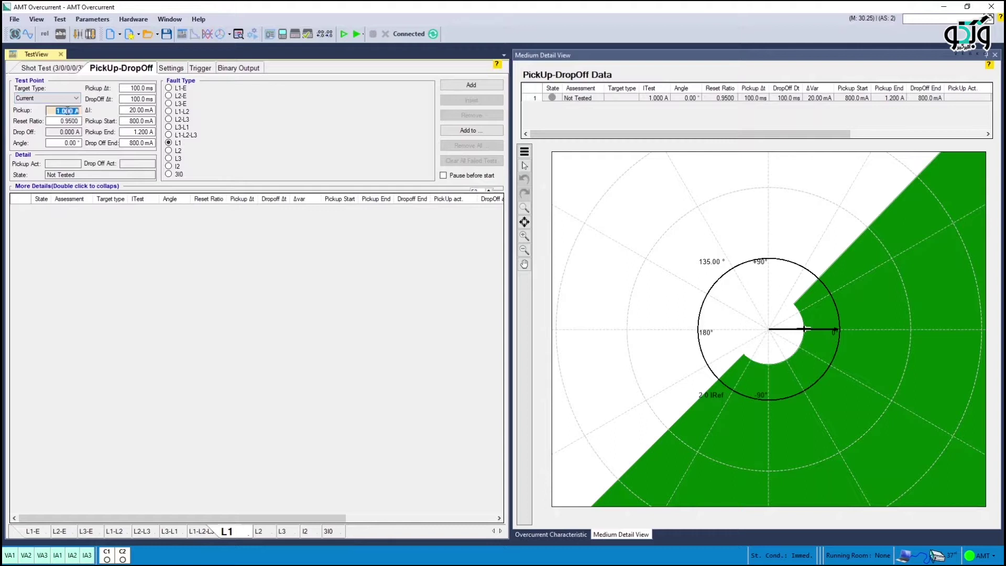
{"action": "left_click", "coordinate": [73, 143]}
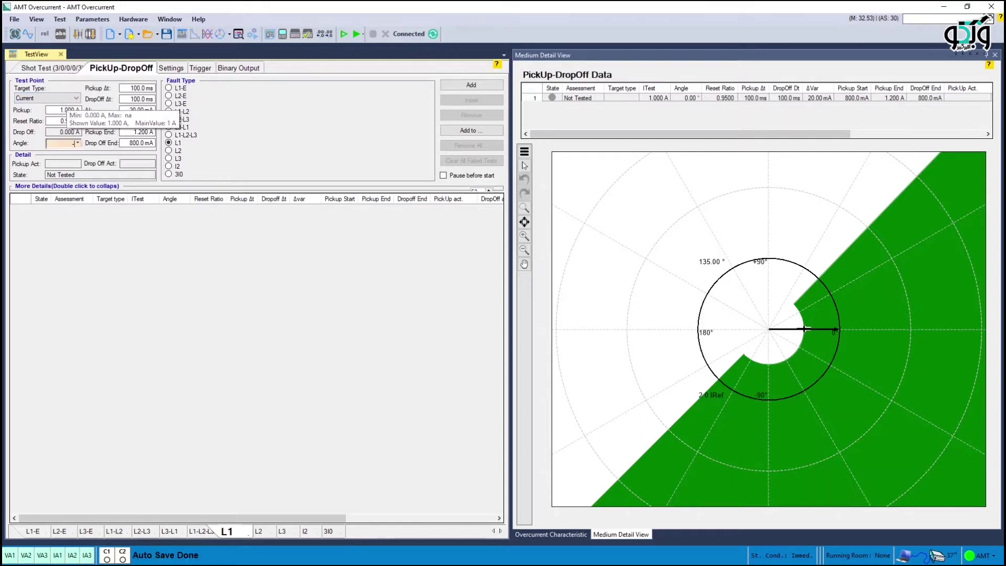
{"action": "type", "text": "-45"}
{"action": "left_click", "coordinate": [128, 90]}
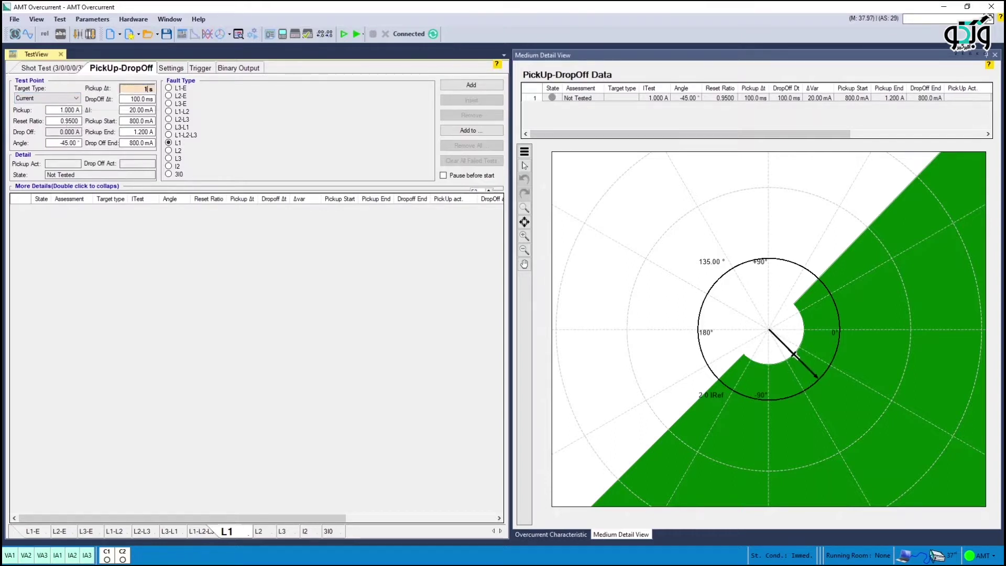
{"action": "type", "text": "1"}
{"action": "key", "text": "Tab"}
{"action": "type", "text": "1"}
{"action": "key", "text": "Tab"}
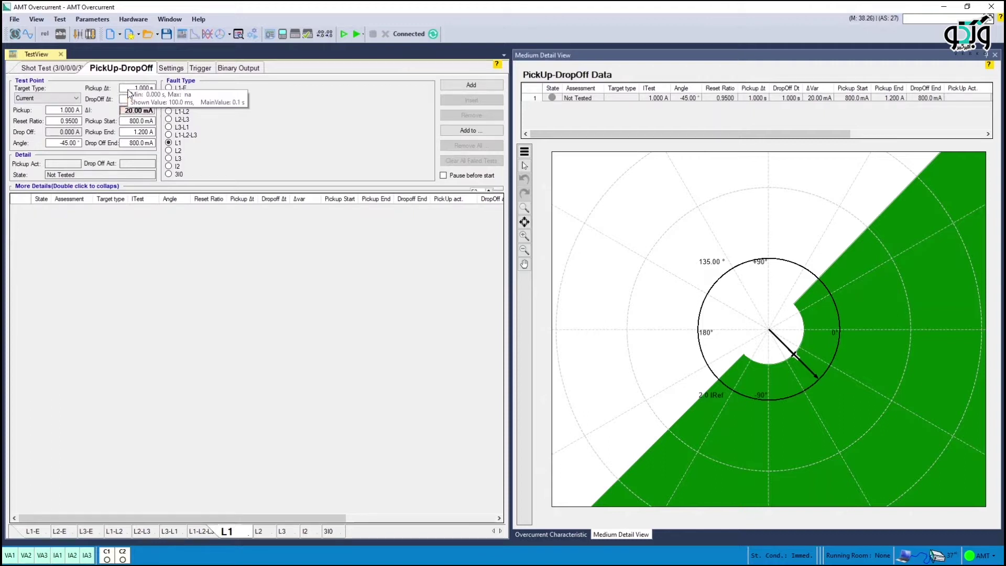
{"action": "key", "text": "Tab"}
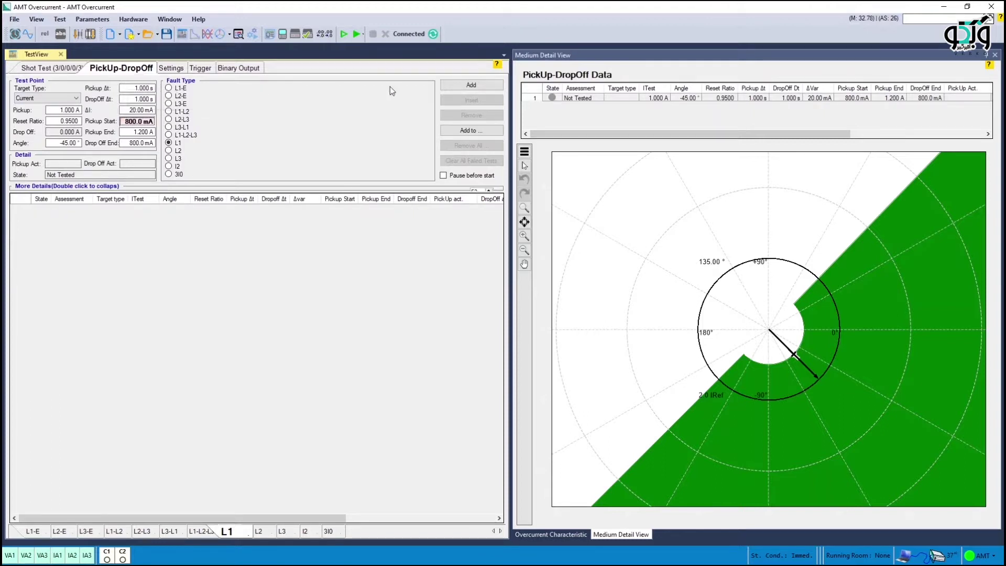
{"action": "left_click", "coordinate": [470, 85]}
Set the C1:Trip trigger condition to 0->1.
{"action": "left_click", "coordinate": [240, 68]}
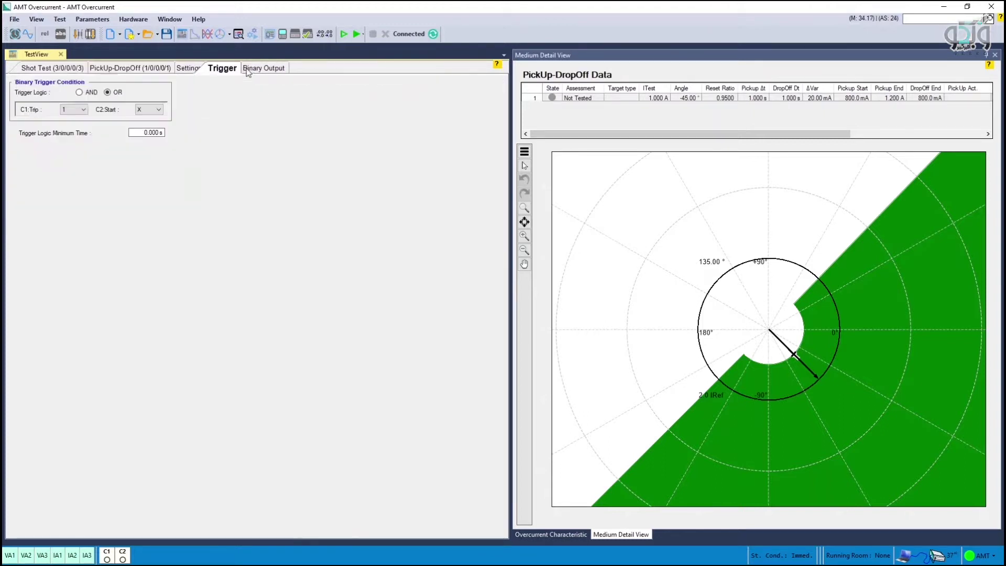
{"action": "left_click", "coordinate": [79, 109]}
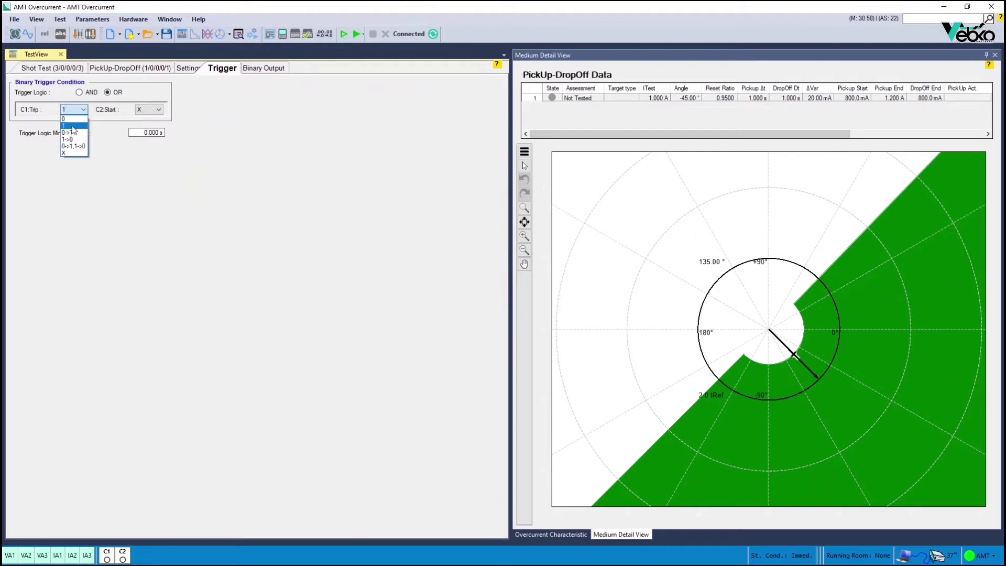
{"action": "left_click", "coordinate": [71, 134]}
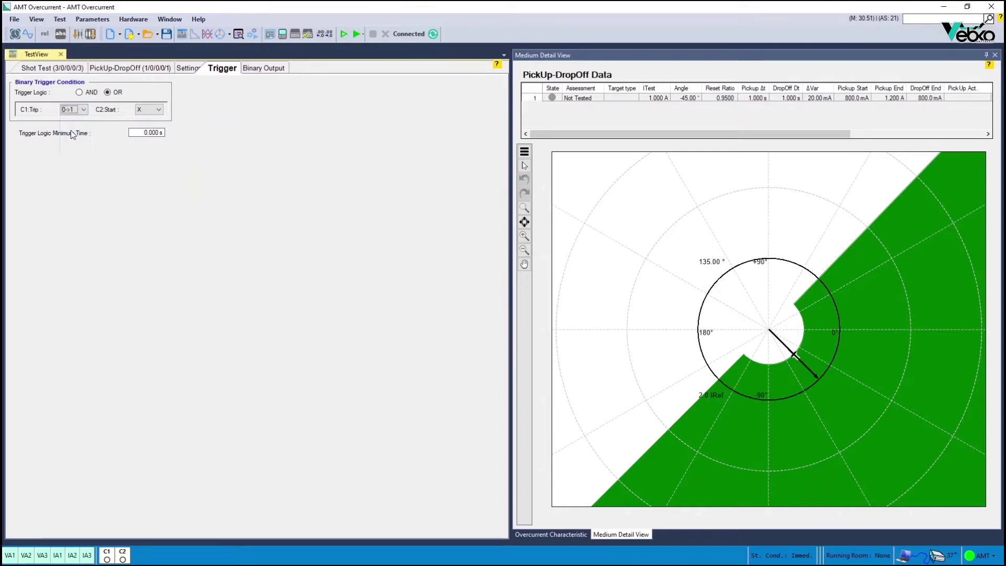